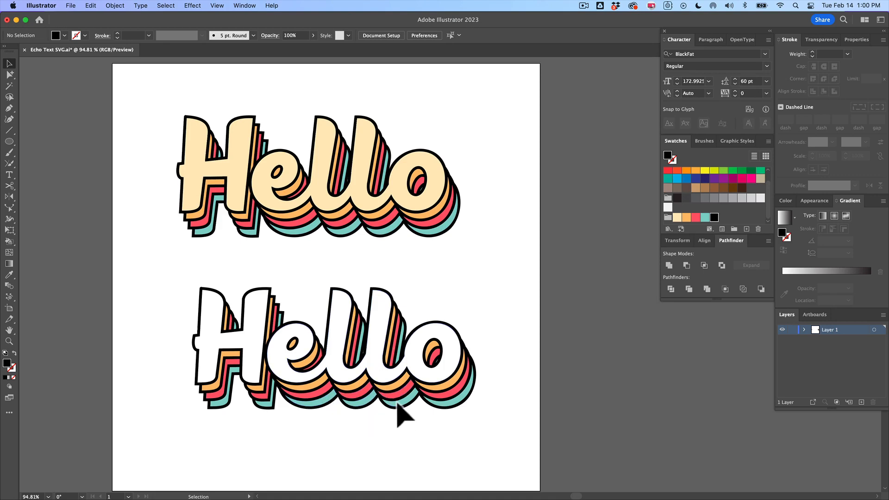
Move both finished Hello designs off the artboard onto the pasteboard to its right and deselect them.
mouse_move(397, 402)
left_mouse_down()
mouse_move(264, 398)
mouse_move(196, 407)
mouse_move(406, 397)
left_mouse_up()
left_click(381, 437)
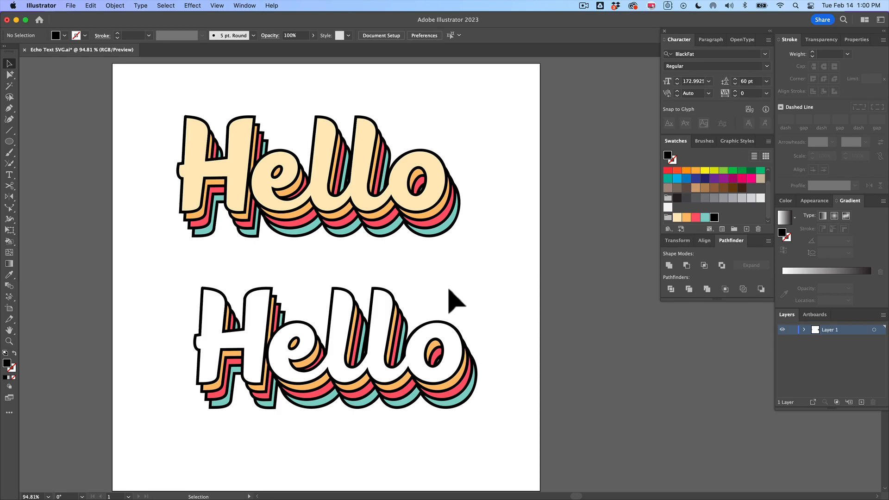
left_click_drag(153, 187, 420, 422)
left_click_drag(262, 398, 714, 416)
left_click(273, 279)
Add the point text "Hello" in the BlackFat font on the upper part of the empty artboard.
key("t")
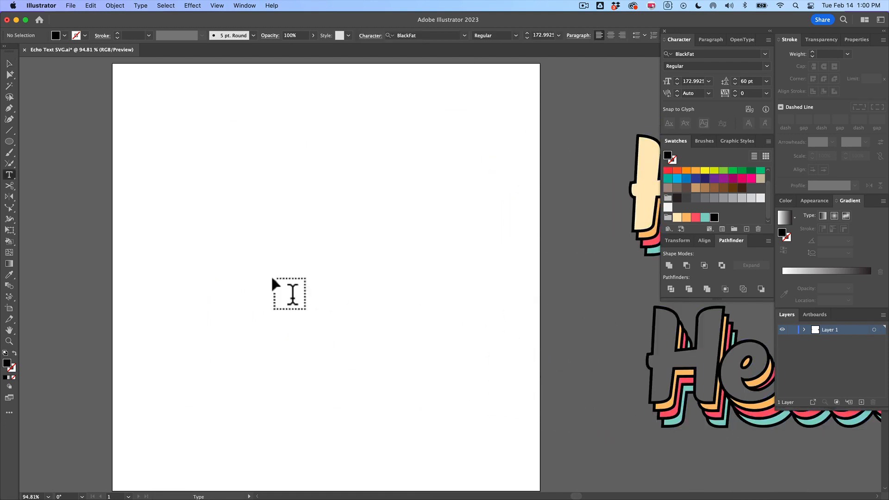
left_click(191, 234)
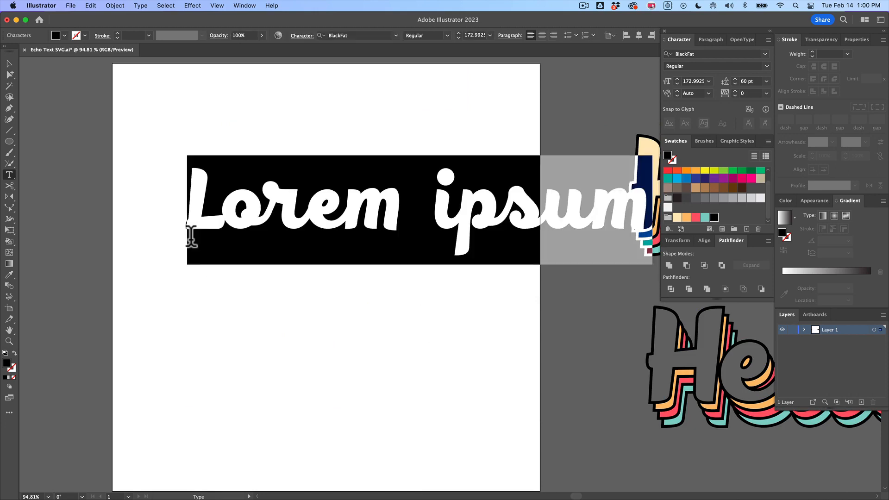
type("Hello")
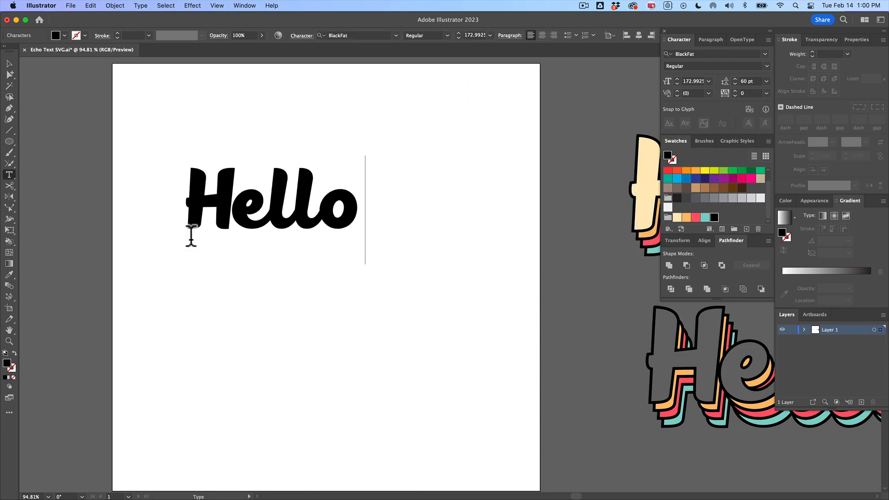
Scale the Hello text up to about 225 pt and reposition it in the upper half of the artboard.
left_click(9, 63)
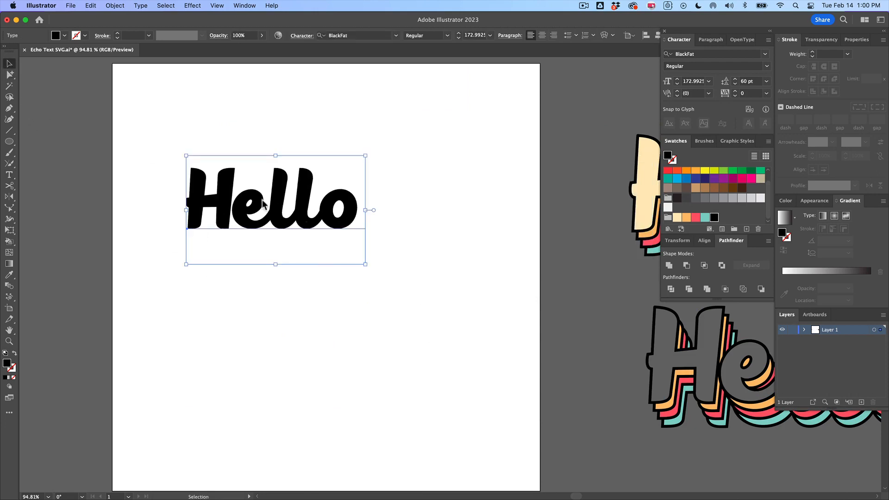
left_click_drag(366, 265, 421, 299)
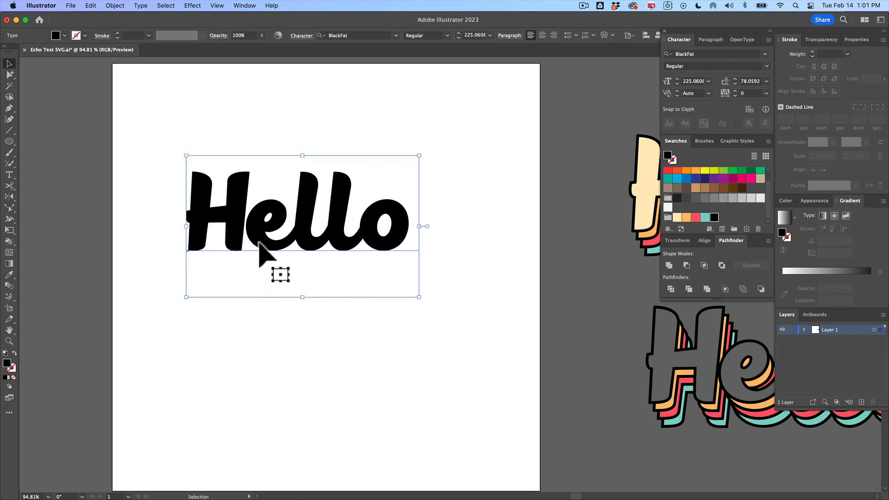
left_click_drag(279, 242, 310, 234)
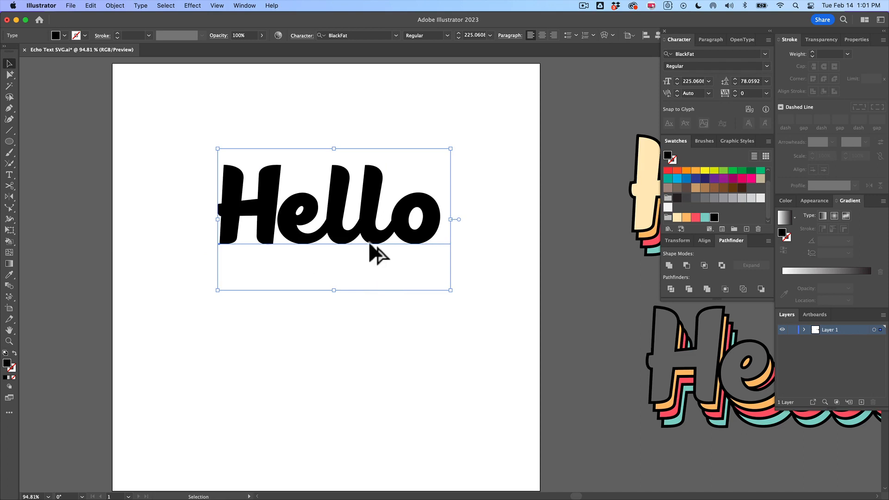
Place a copy of the editable Hello text on the pasteboard to the left of the artboard.
left_click_drag(378, 239, 56, 235)
scroll(83, 238, "down", 3)
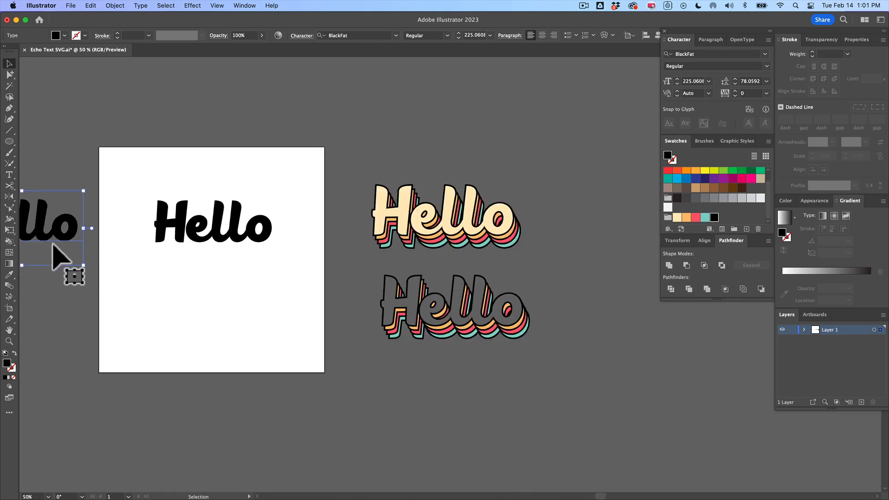
scroll(151, 249, "left", 5)
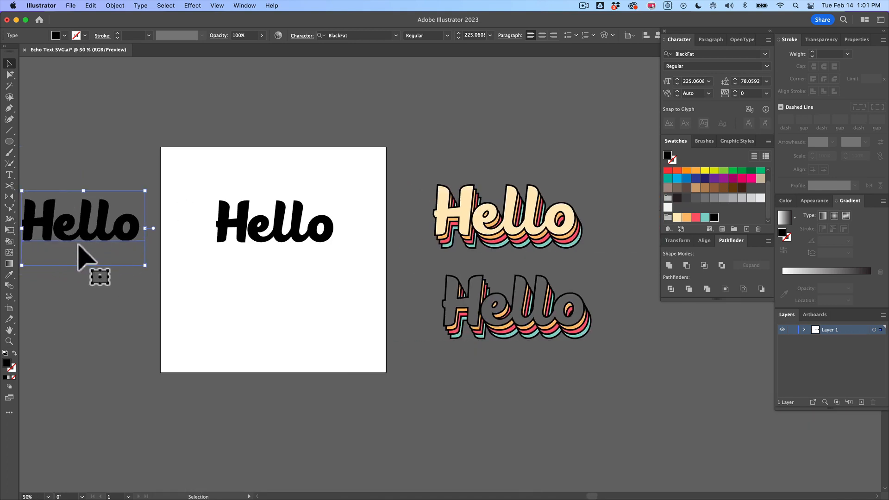
Convert the Hello text on the artboard to outlines.
scroll(240, 236, "up", 2)
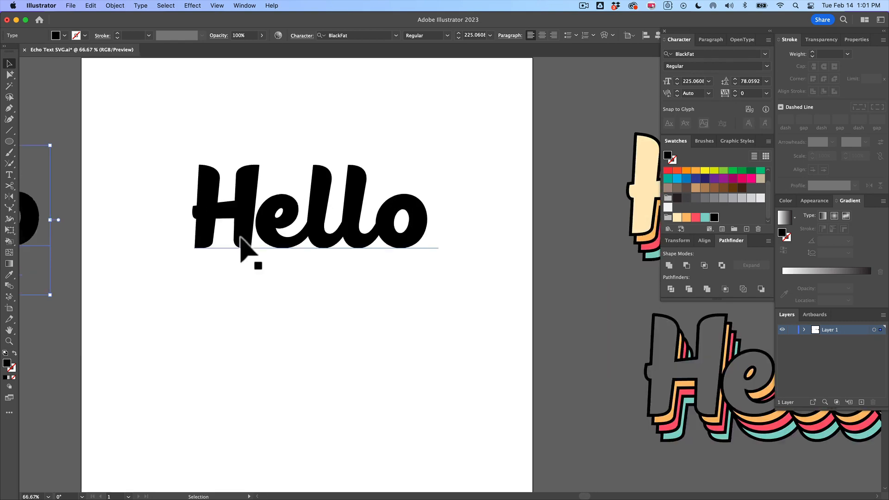
scroll(240, 236, "up", 2)
left_click(320, 249)
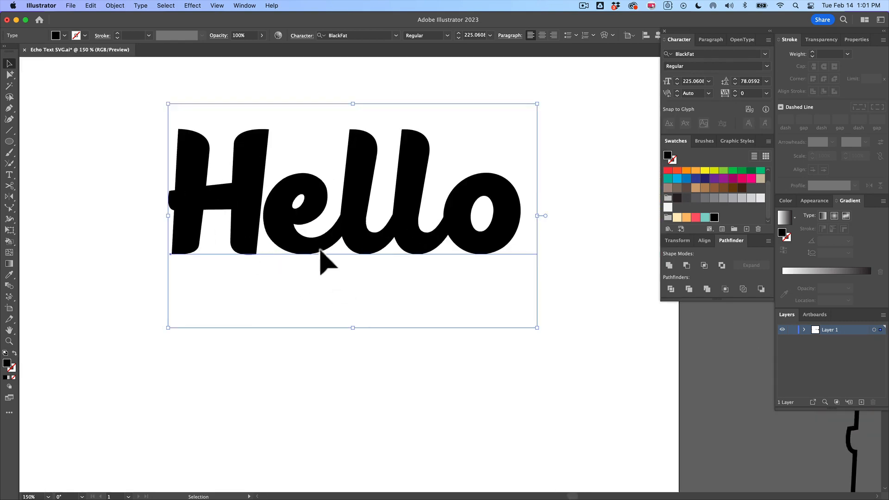
left_click_drag(321, 251, 325, 257)
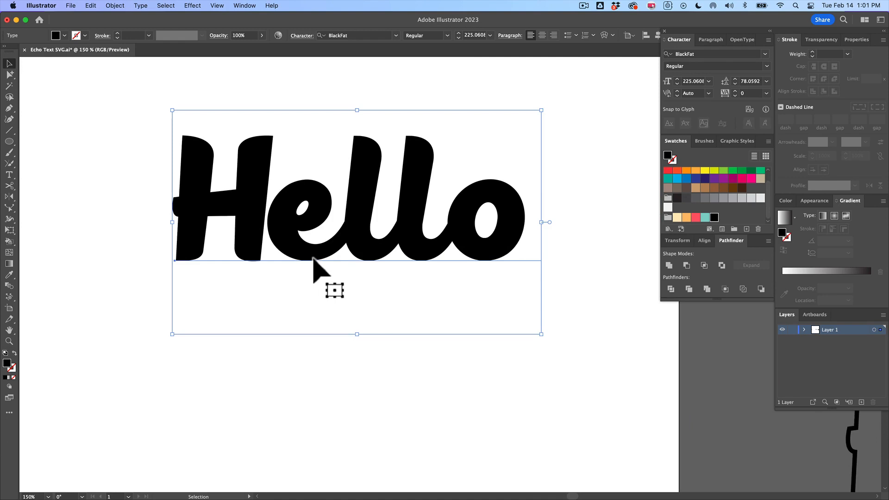
left_click(313, 260, "shift")
left_click(314, 259, "shift")
left_click(314, 259, "shift")
key("super+shift+o")
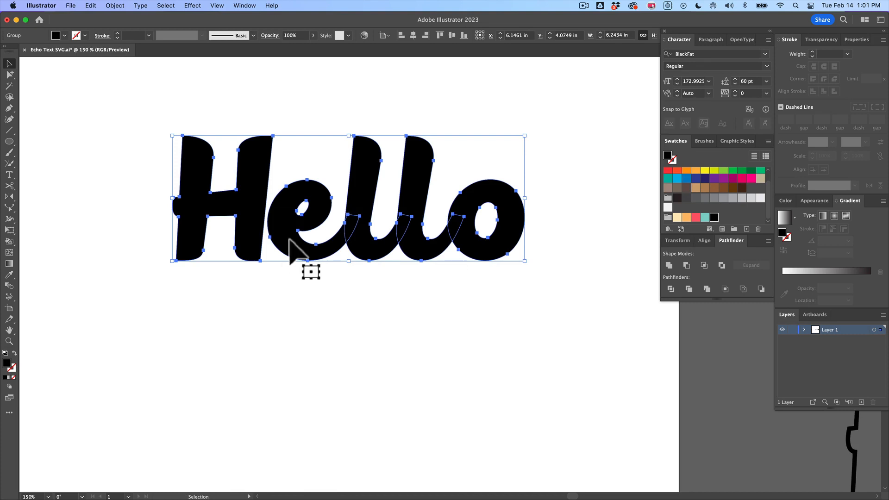
Swap the lettering's fill and stroke, and unite the overlapping letters "ello" into one shape.
key("shift+x")
scroll(283, 255, "right", 1)
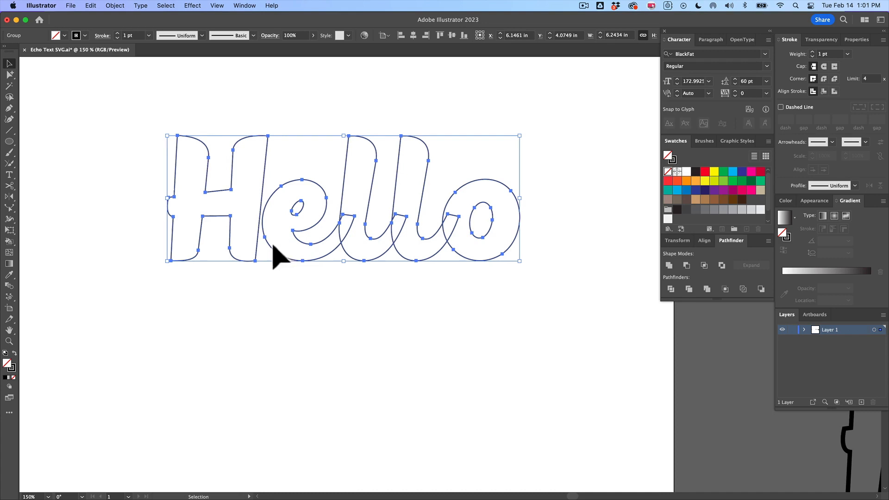
left_click(489, 276)
key("a")
left_click(324, 235)
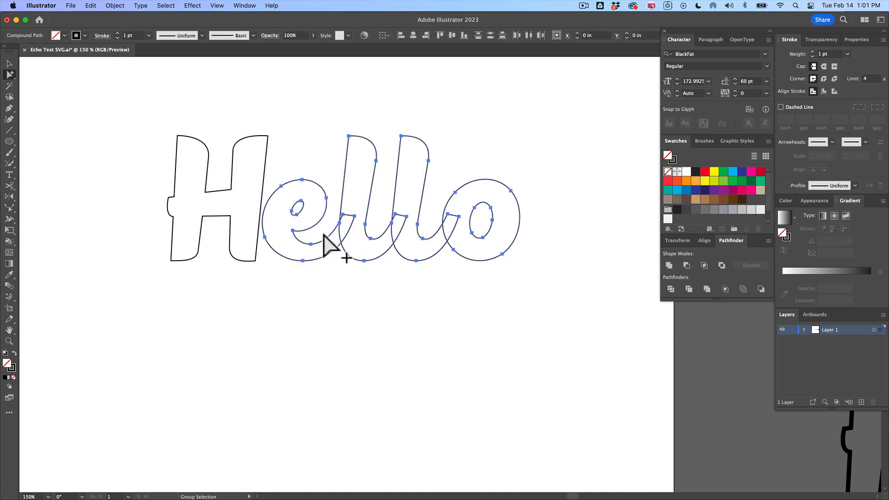
left_click(669, 267)
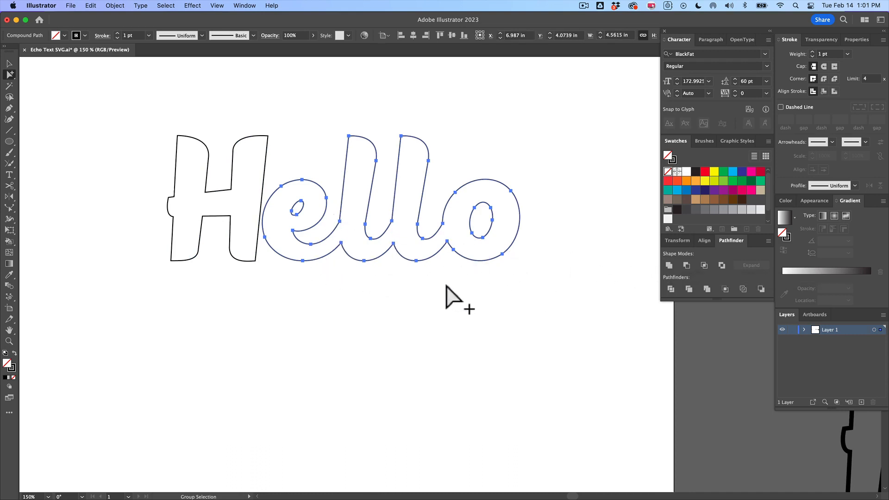
Give the whole Hello lettering a 4 pt stroke and fill it with the cream swatch.
key("v")
left_click(200, 192)
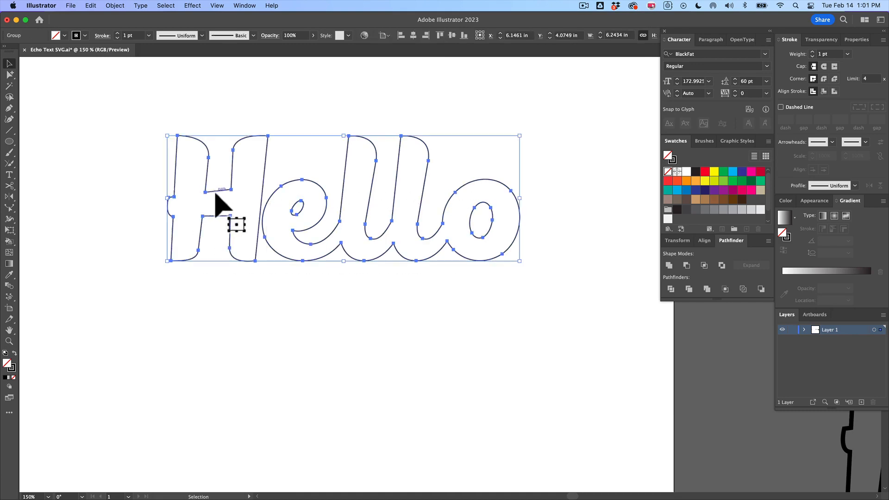
left_click(149, 36)
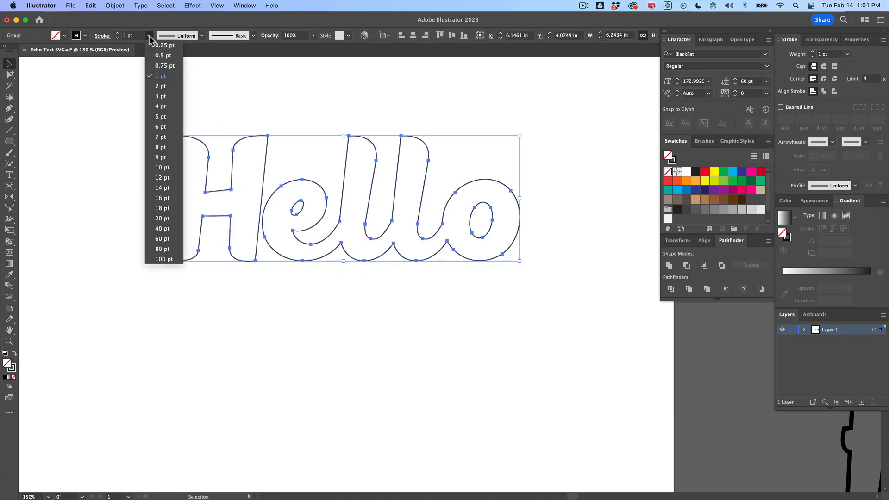
left_click(162, 107)
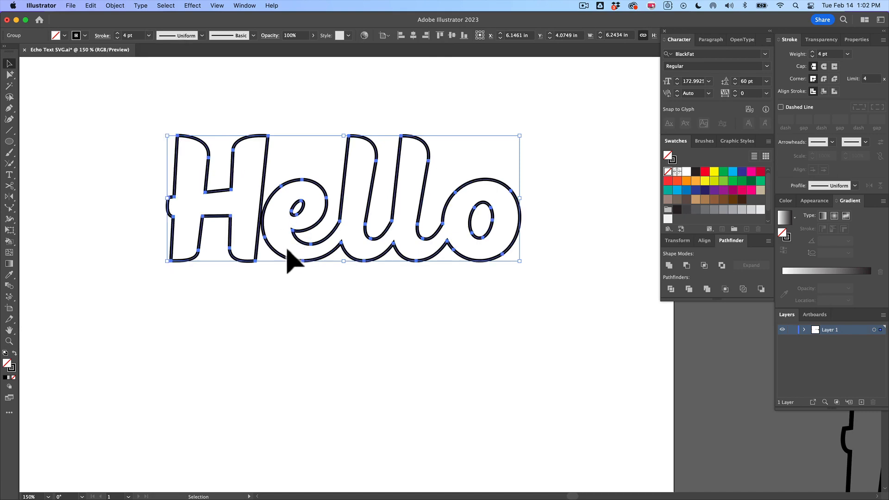
scroll(699, 215, "down", 1)
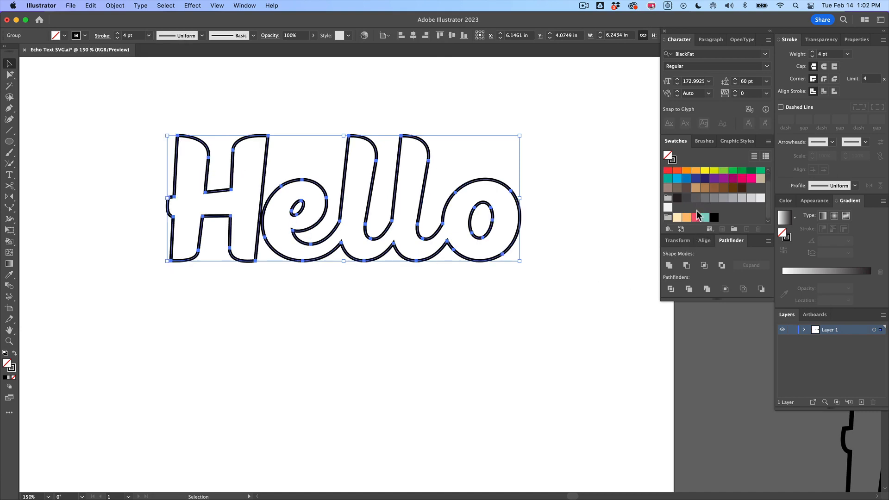
left_click(677, 217)
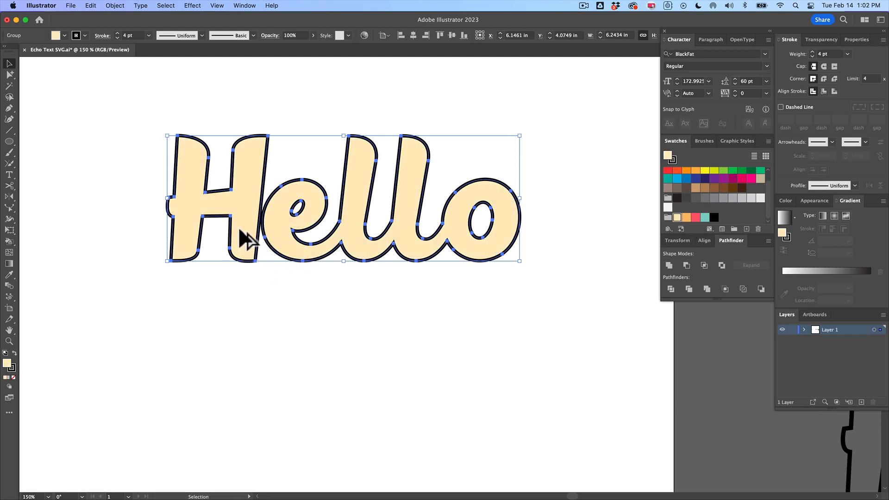
Duplicate the Hello lettering diagonally down and right, behind the original, and blend the two copies together.
left_click_drag(238, 232, 273, 263)
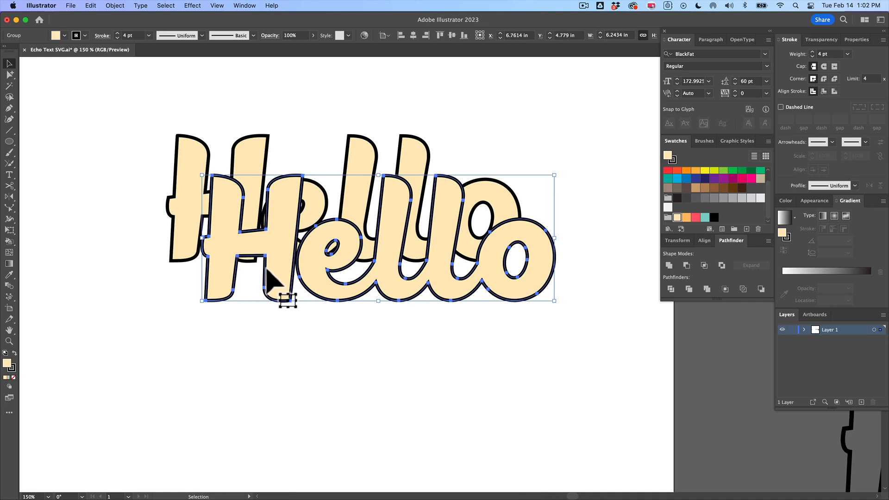
key("super+shift+bracketleft")
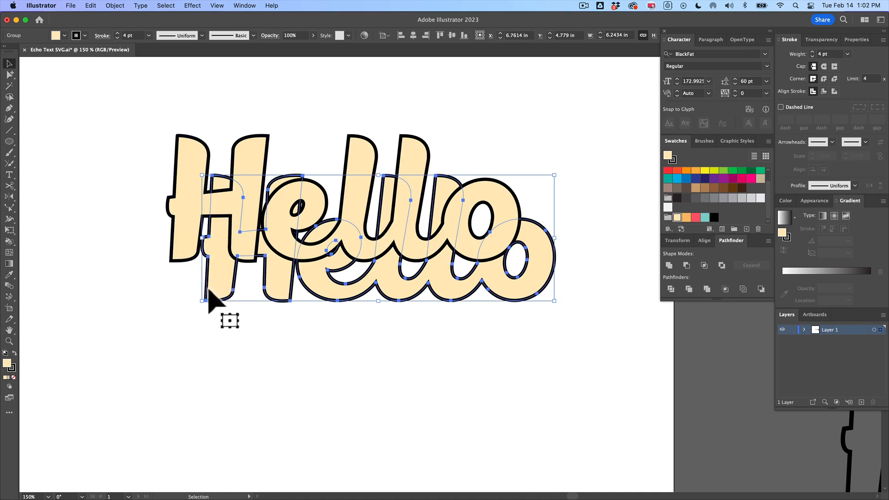
left_click(9, 288)
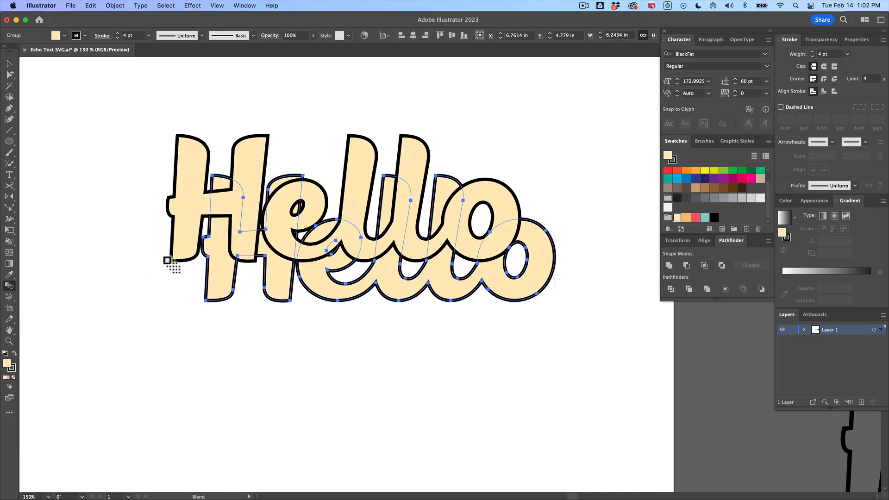
left_click(185, 238)
left_click(218, 285)
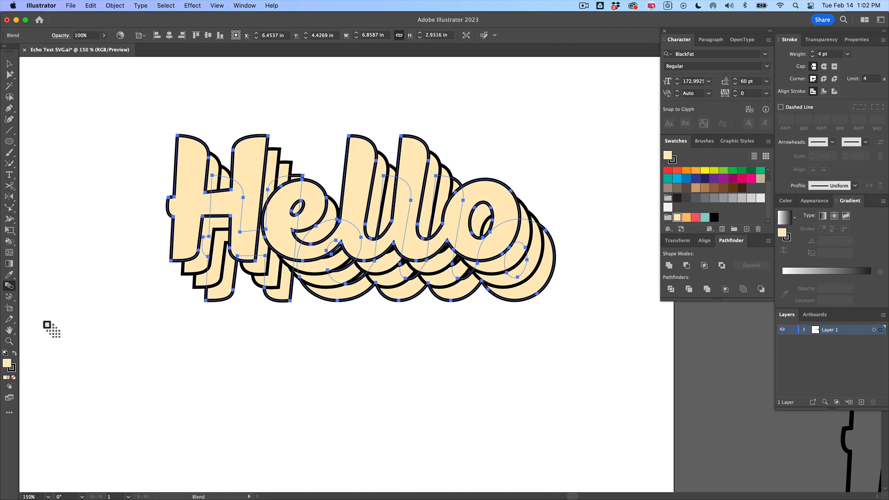
Preview the blend with its spacing set to 6 specified steps.
double_click(9, 285)
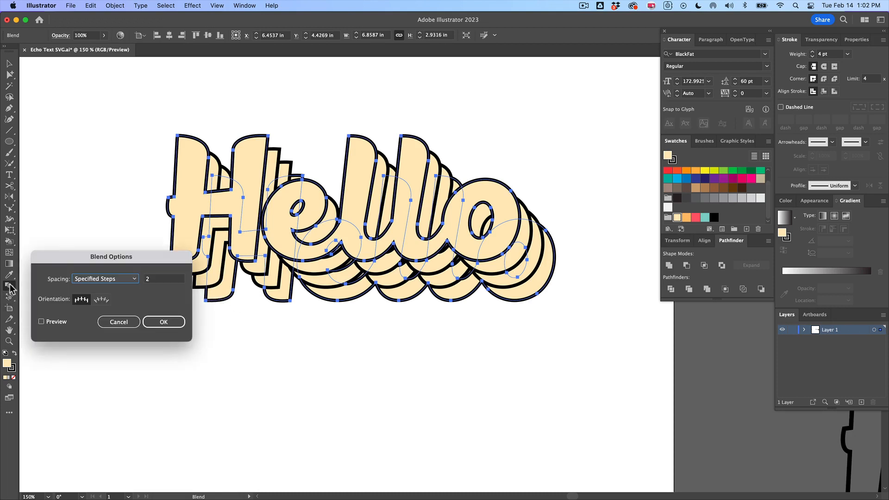
left_click_drag(118, 261, 261, 217)
left_click(245, 235)
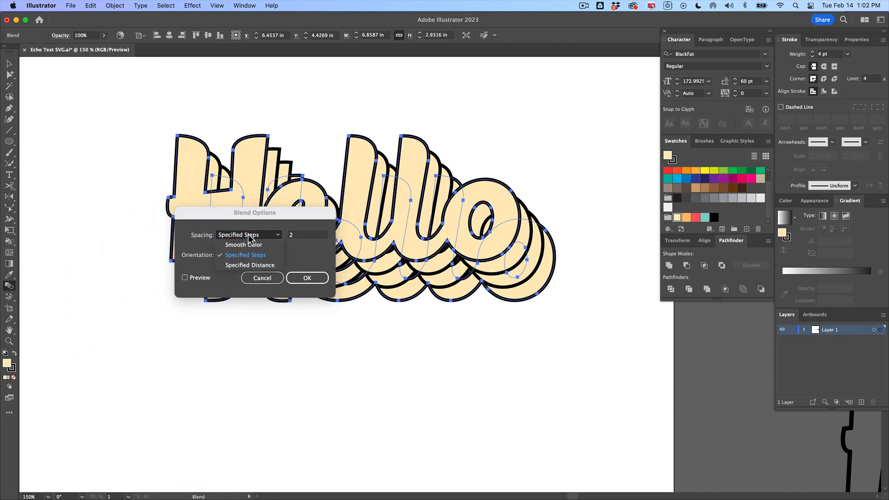
left_click(261, 257)
left_click(302, 237)
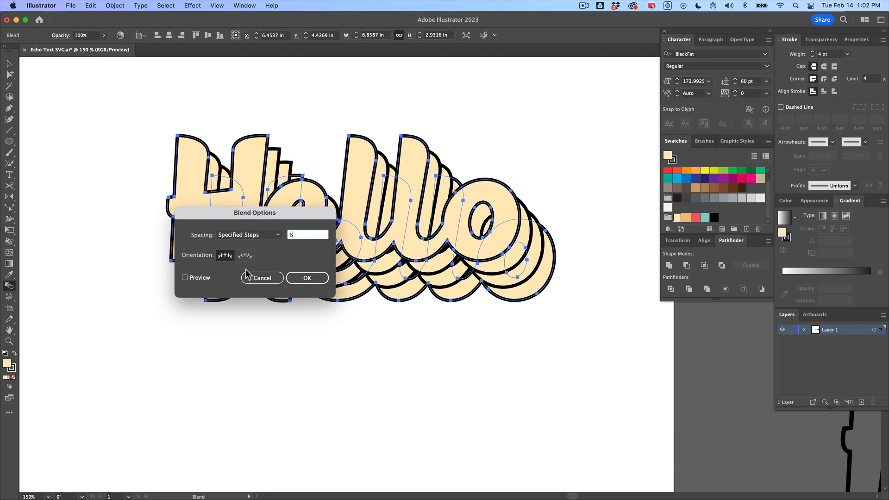
left_click(206, 281)
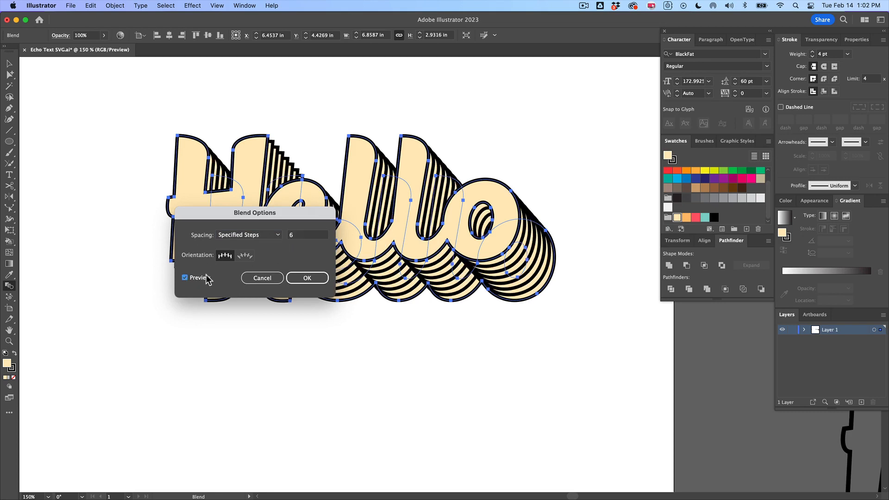
Set the blend's spacing to 2 specified steps and apply the blend options.
left_click_drag(267, 223, 288, 232)
left_click(308, 244)
type("2")
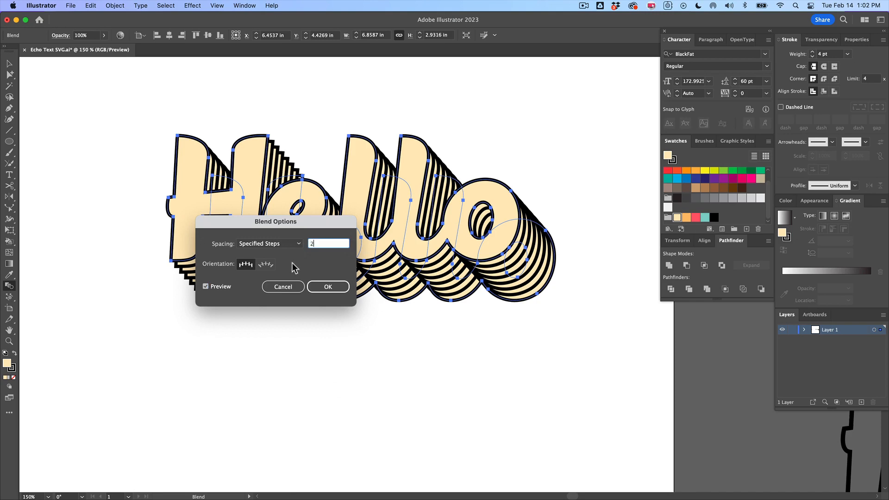
left_click(221, 286)
left_click(328, 287)
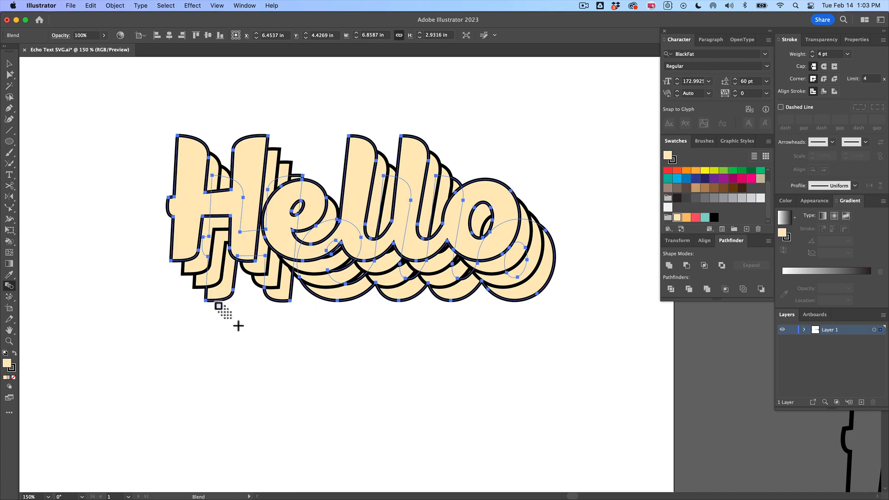
Move the blend's front lettering slightly right and down, closer to the rear copy, and select the whole blend.
key("a")
left_click(183, 257, "alt")
left_click(187, 250)
left_click_drag(295, 257, 324, 270)
key("v")
left_click(279, 297)
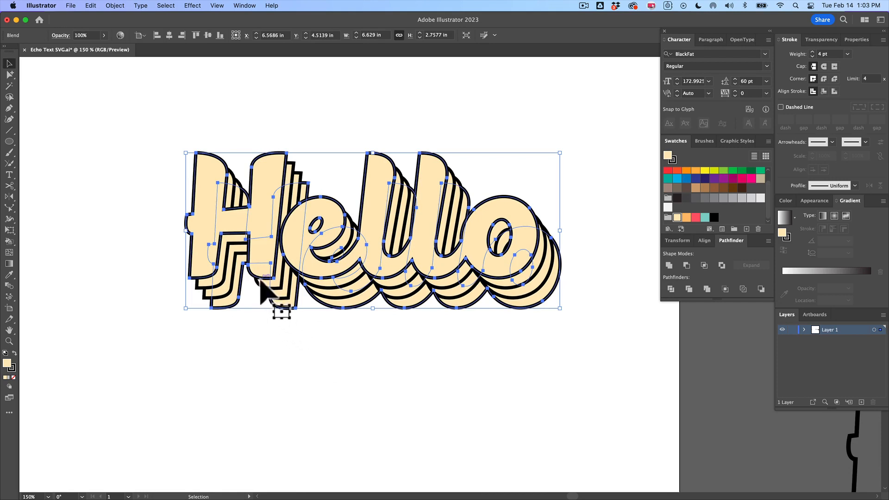
Expand the Hello blend into separate editable shapes.
left_click(116, 5)
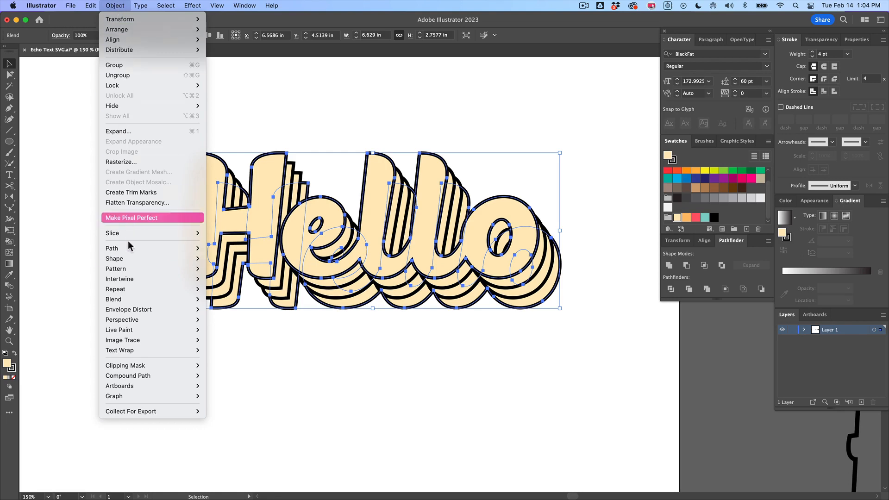
mouse_move(168, 301)
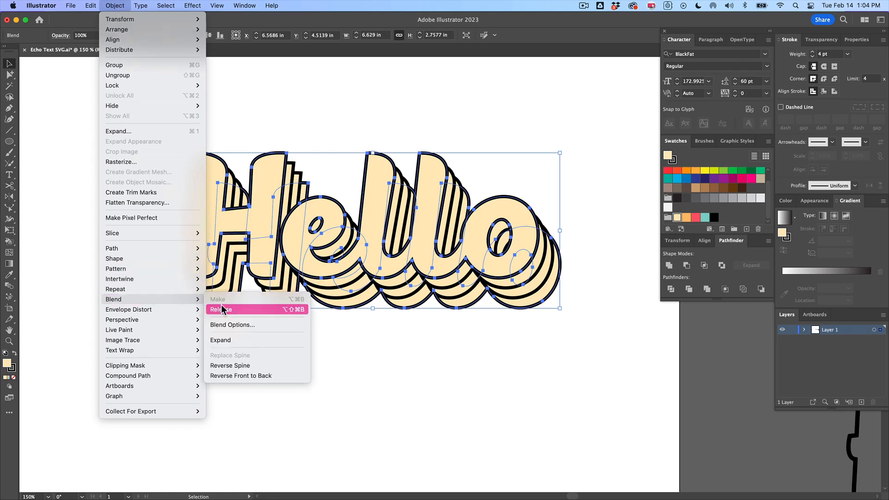
left_click(227, 341)
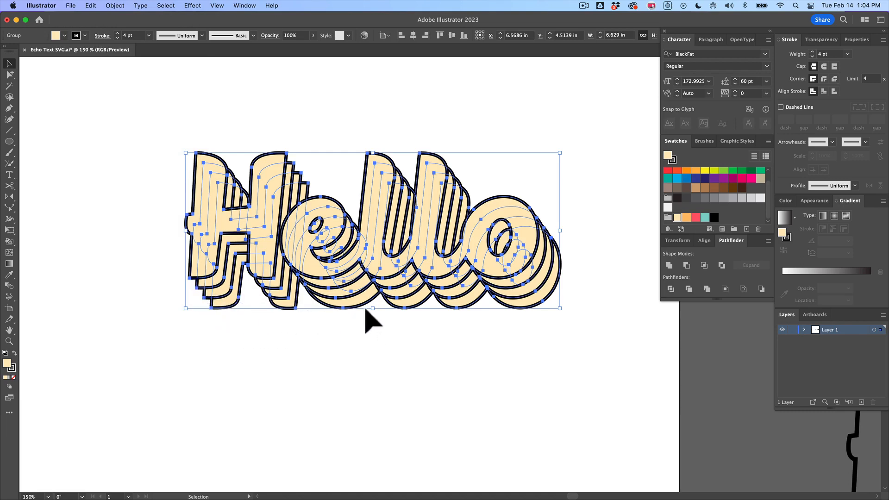
Isolate the Hello group and fill the second lettering layer orange, the third coral red and the rear one teal.
double_click(395, 297)
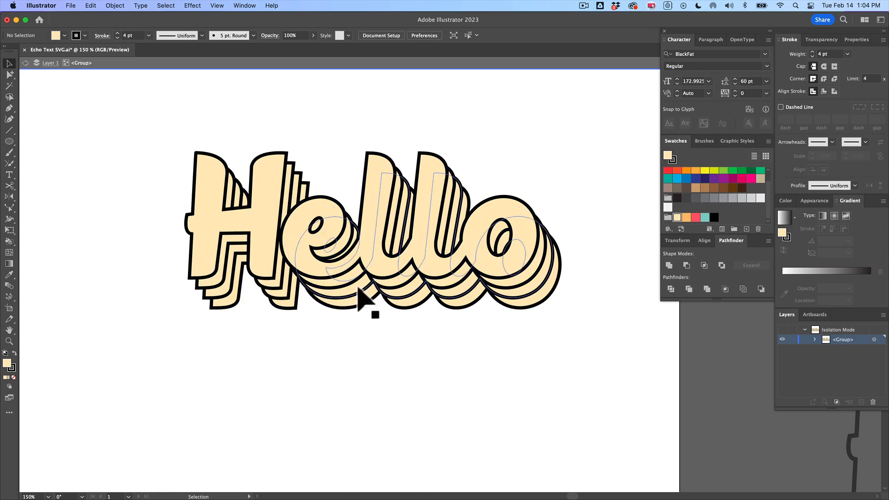
left_click(392, 286)
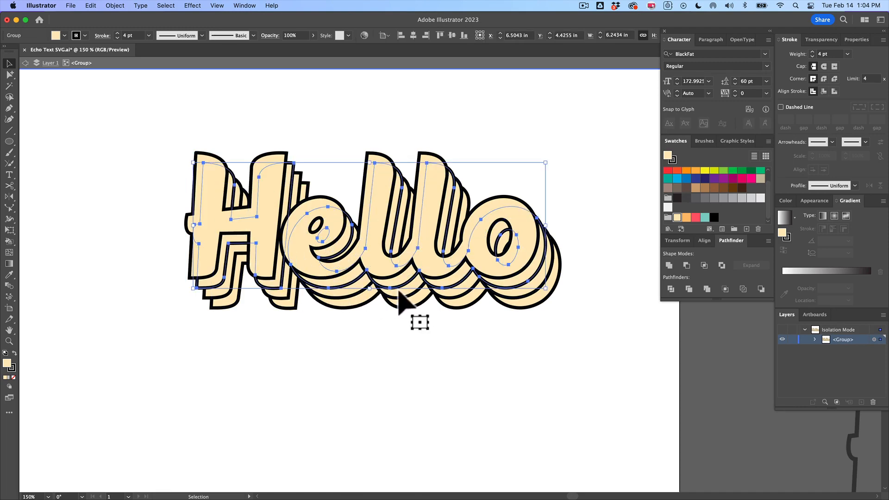
left_click_drag(695, 227, 546, 296)
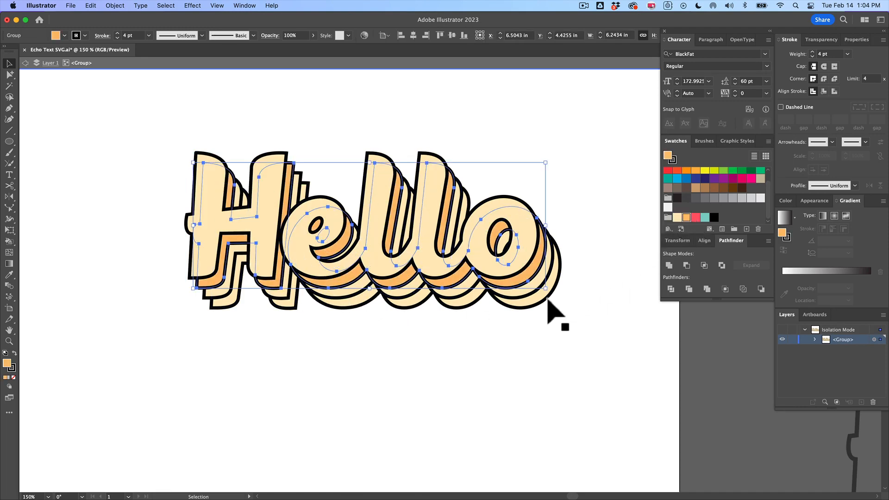
left_click(534, 310)
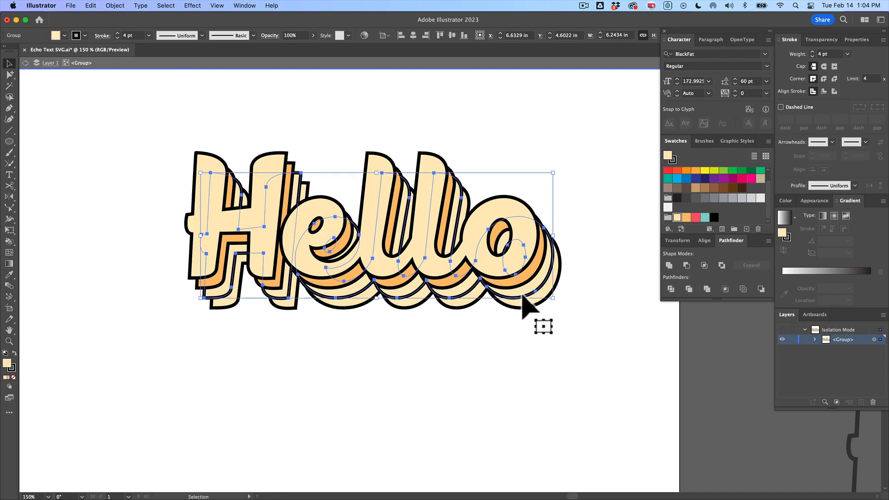
left_click(696, 218)
left_click(539, 307)
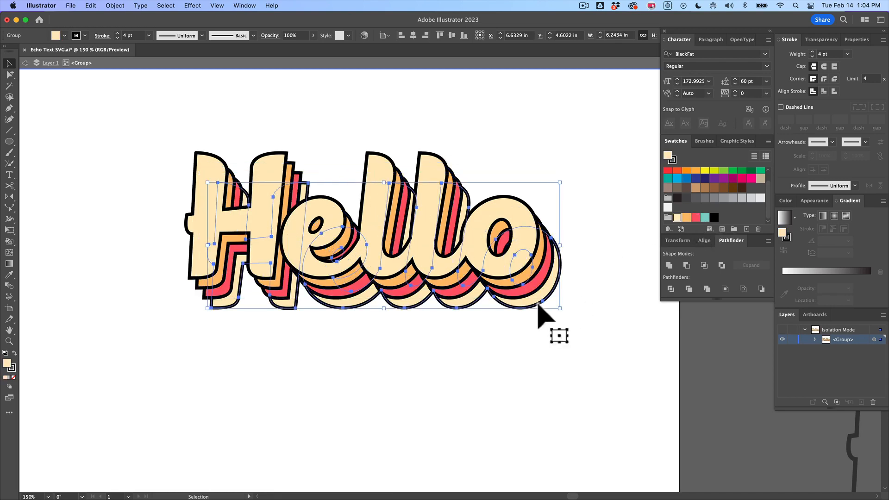
left_click(705, 217)
left_click(466, 289)
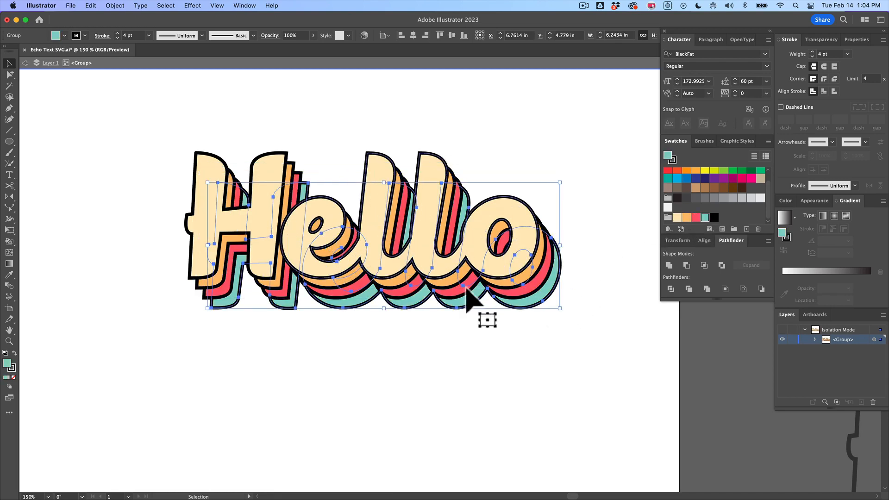
left_click(352, 325)
Outline the strokes of all the Hello layers and apply Pathfinder Trim to remove their hidden overlaps.
key("super+a")
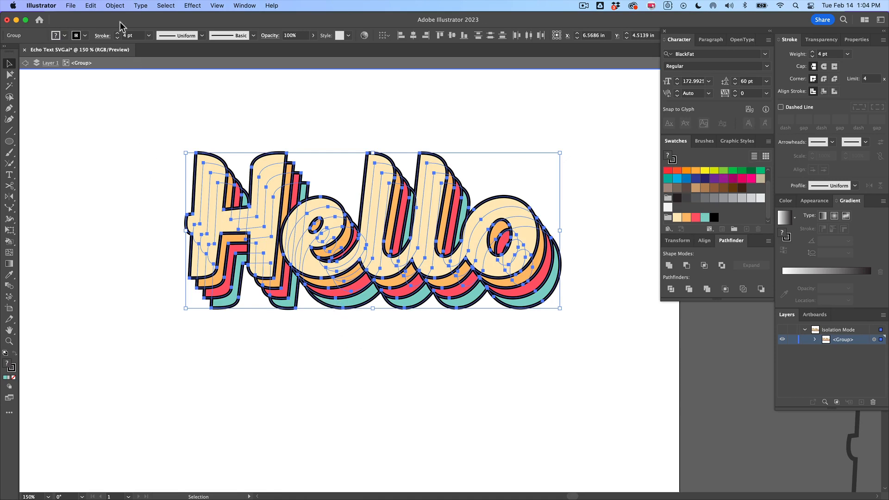
left_click(116, 6)
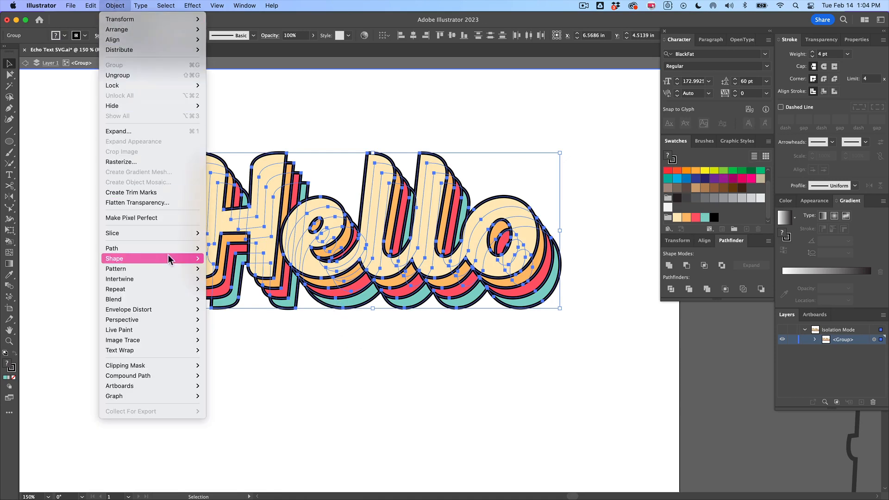
mouse_move(170, 248)
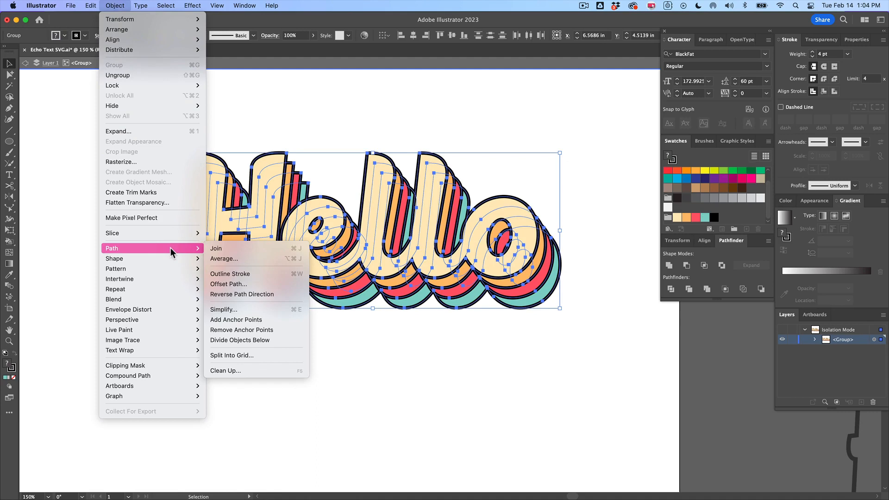
left_click(236, 276)
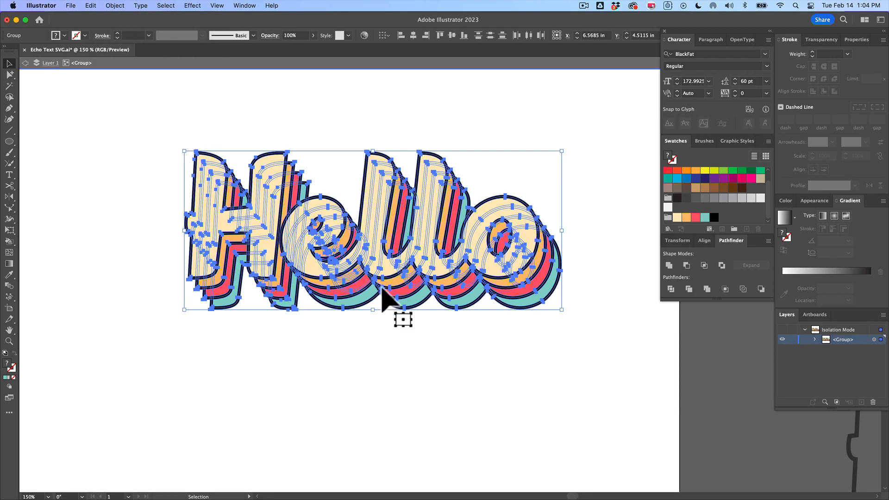
left_click(689, 289)
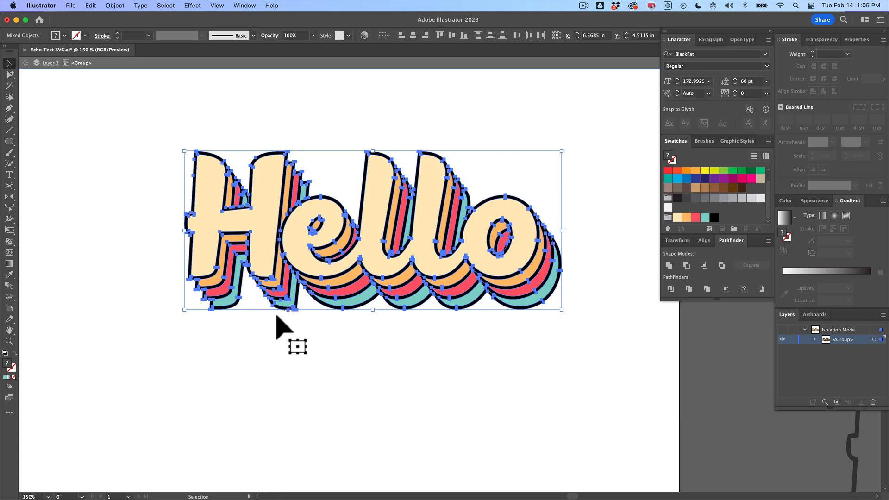
left_click(258, 323)
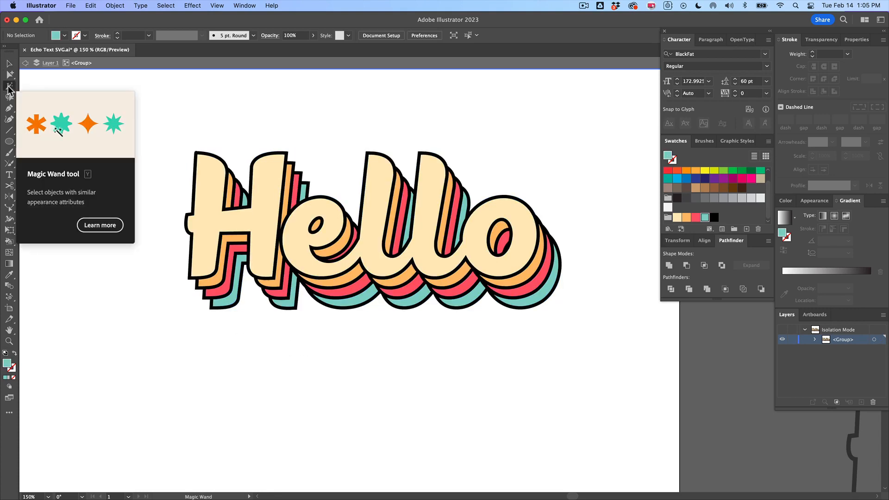
Set the Magic Wand to match by fill color with tolerance 1 and keep its options clear of the lettering.
double_click(9, 88)
left_click_drag(46, 70, 137, 84)
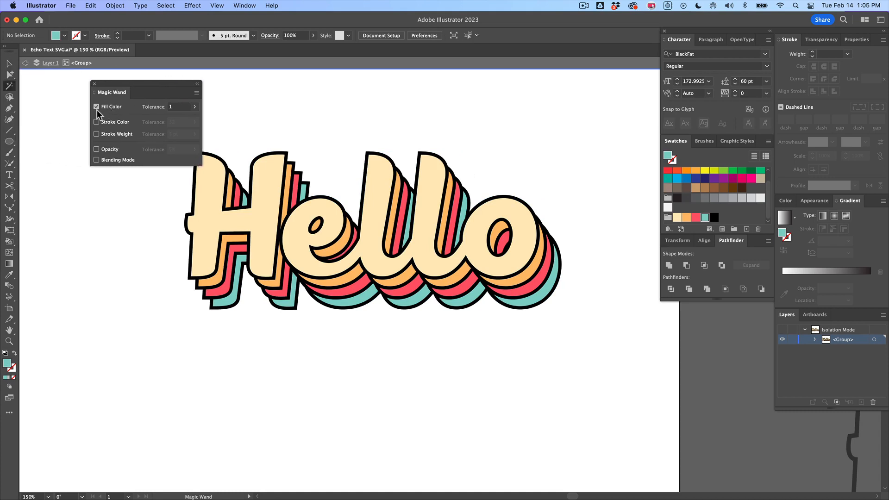
left_click(171, 109)
left_click_drag(111, 85, 16, 65)
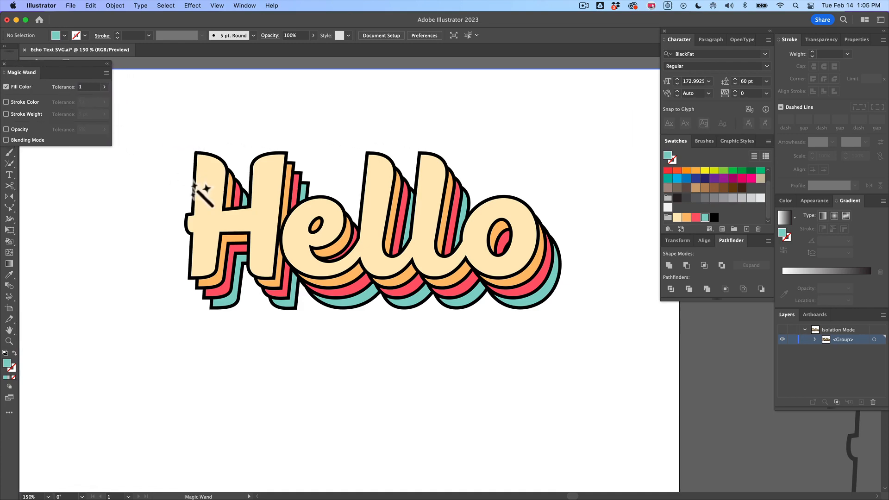
Select the cream, orange, coral red, teal and black shapes by color in turn, uniting each color into one compound path.
left_click(214, 221)
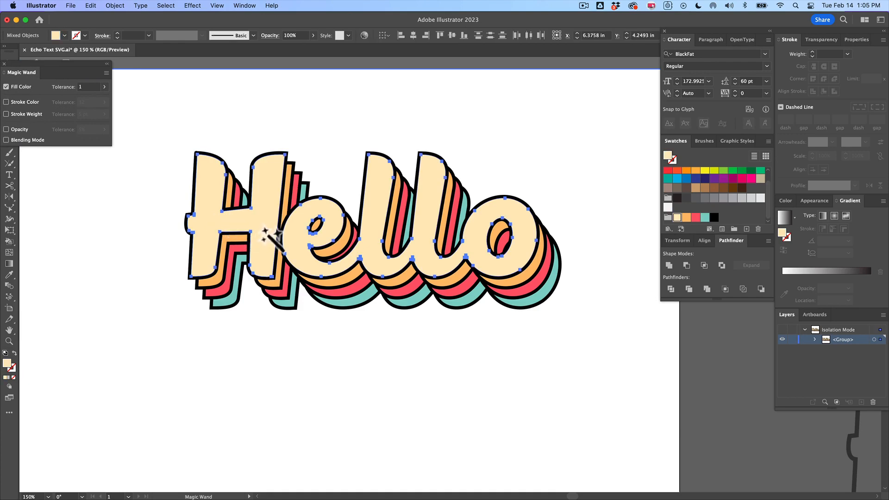
left_click(477, 252)
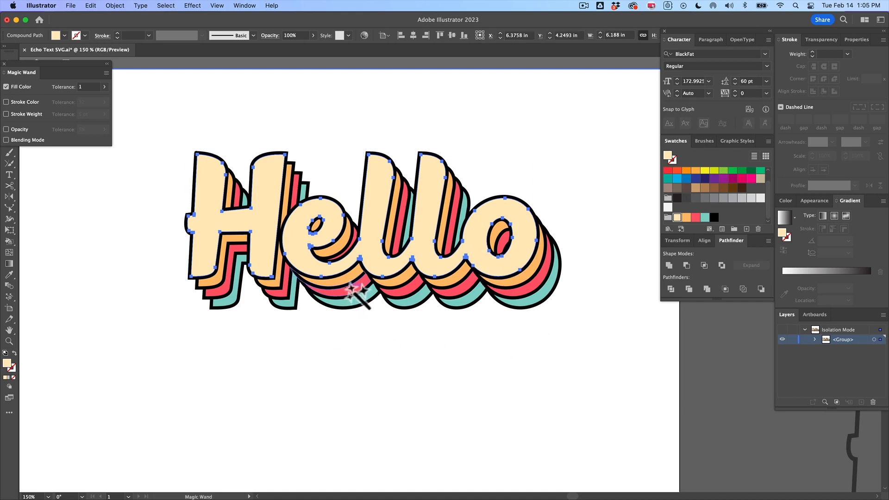
scroll(353, 292, "up", 5)
left_click(357, 290)
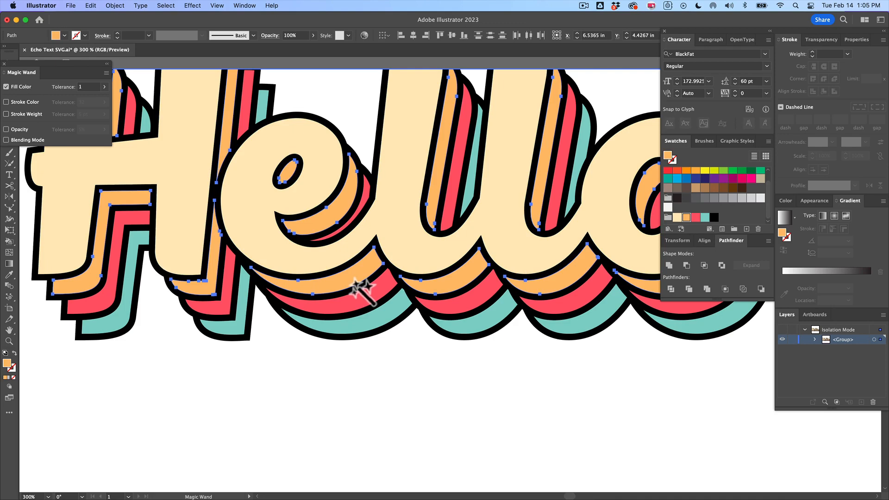
left_click(380, 301)
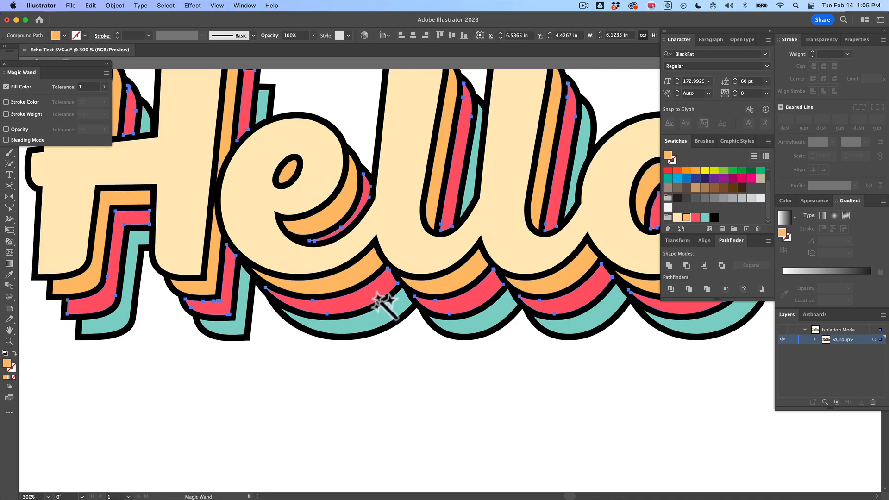
left_click(390, 326)
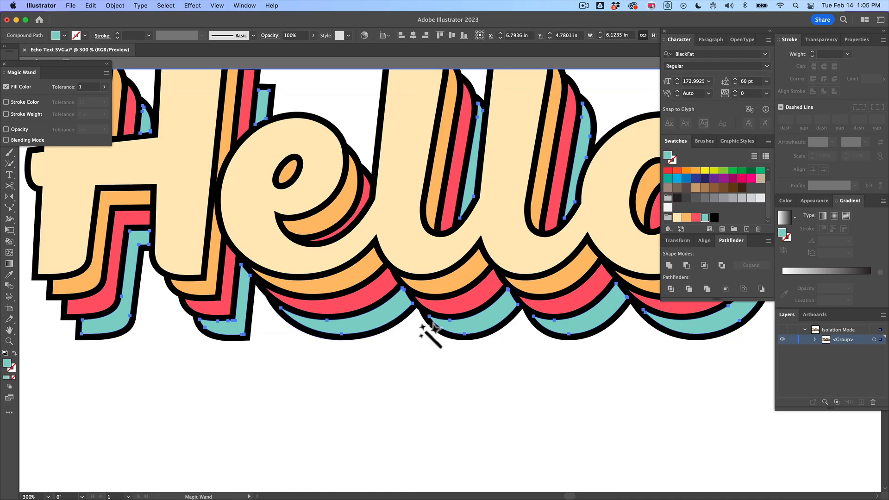
left_click(426, 313)
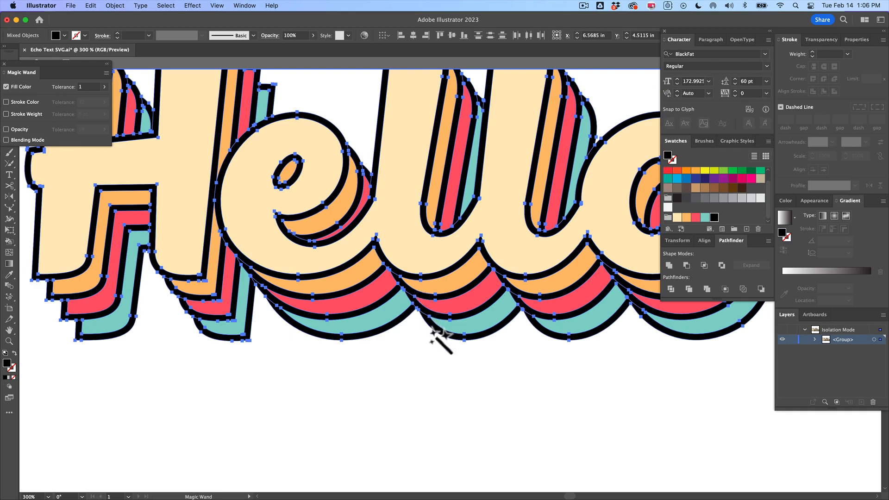
left_click(670, 266)
Move the black outline off the colored layers to check that it separates cleanly, and undo the move.
key("super")
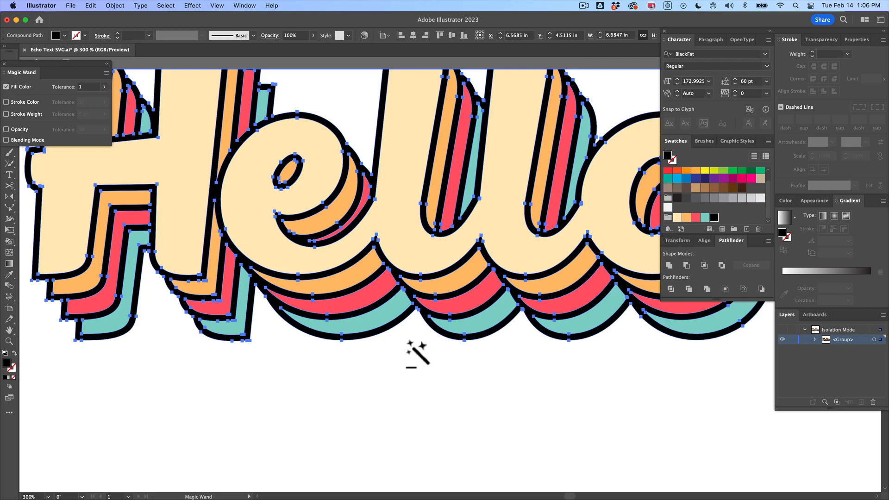
scroll(417, 355, "down", 3)
key("super")
scroll(403, 354, "up", 1)
scroll(403, 353, "left", 1)
left_click_drag(297, 264, 383, 176)
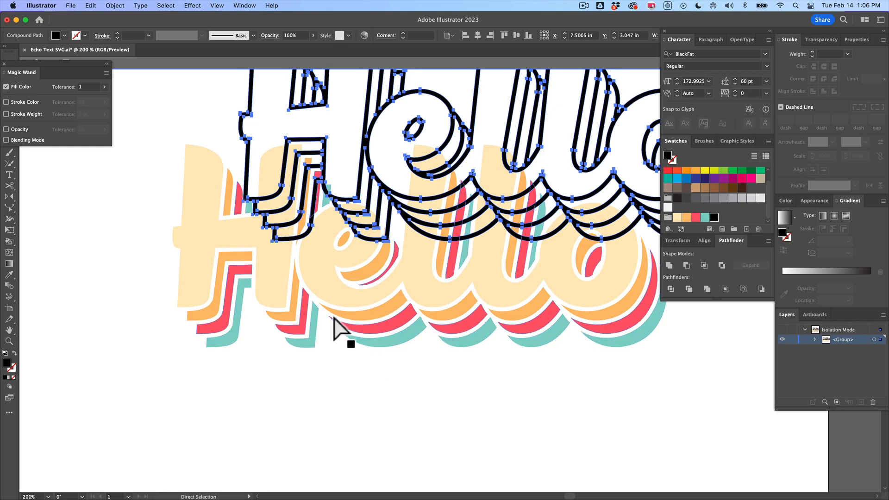
key("super+z")
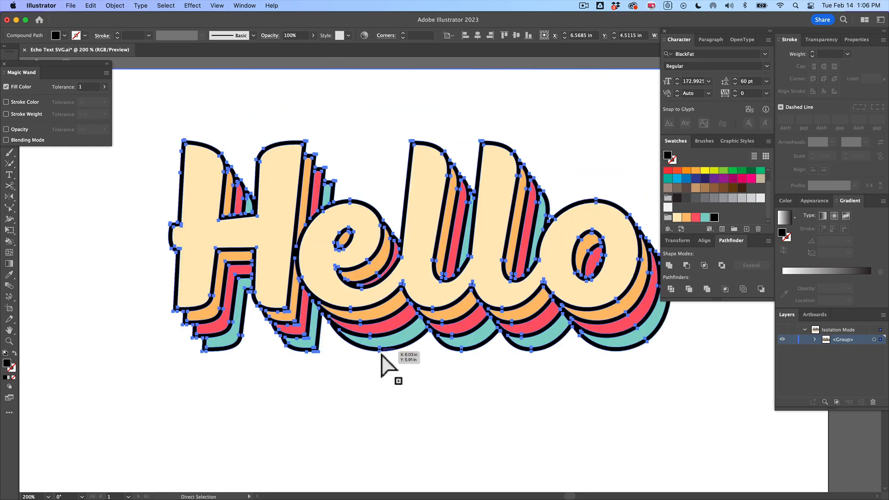
Exit isolation mode and place a duplicate of the finished Hello artwork directly below the original.
left_click(390, 370)
key("Escape")
key("super+1")
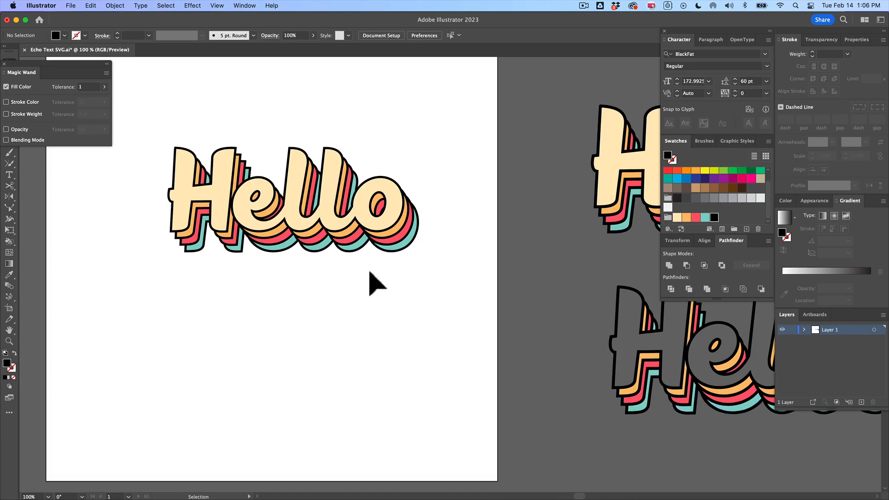
left_click(305, 243)
left_click_drag(305, 234, 306, 378)
Delete the cream front lettering from the lower Hello copy, leaving its black outline and colored echo layers.
key("a")
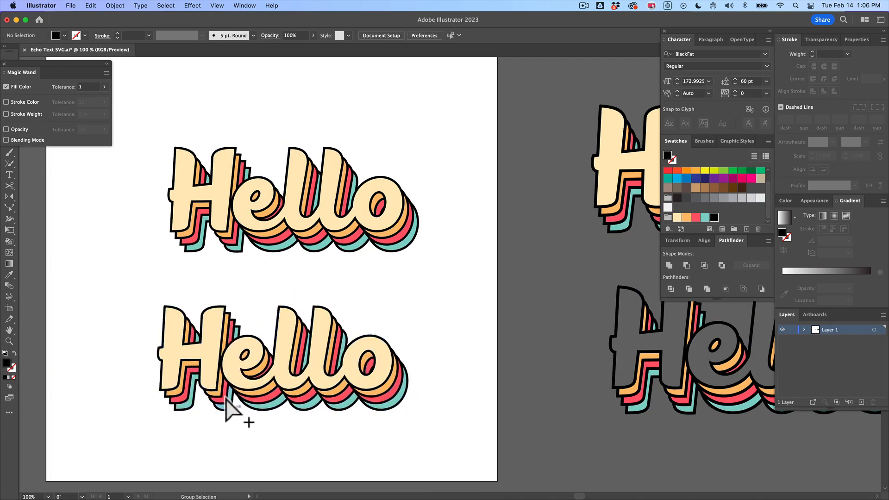
left_click(208, 359, "alt")
key("Delete")
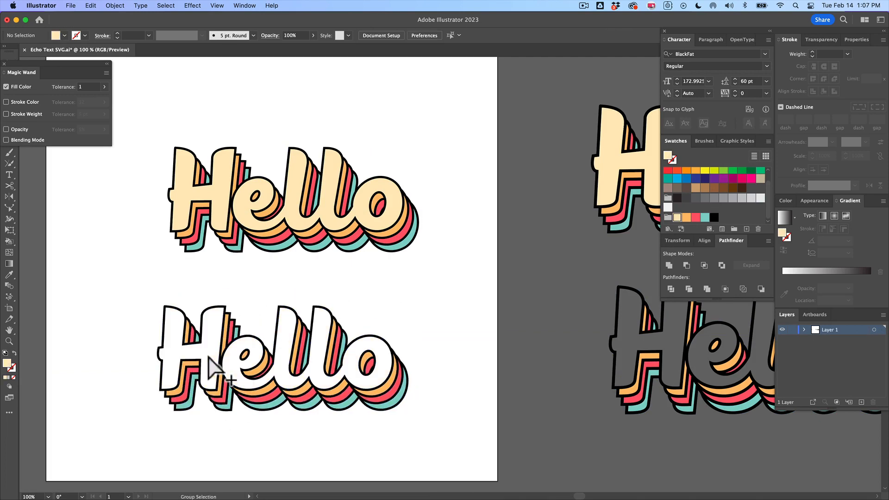
left_click_drag(268, 413, 437, 391)
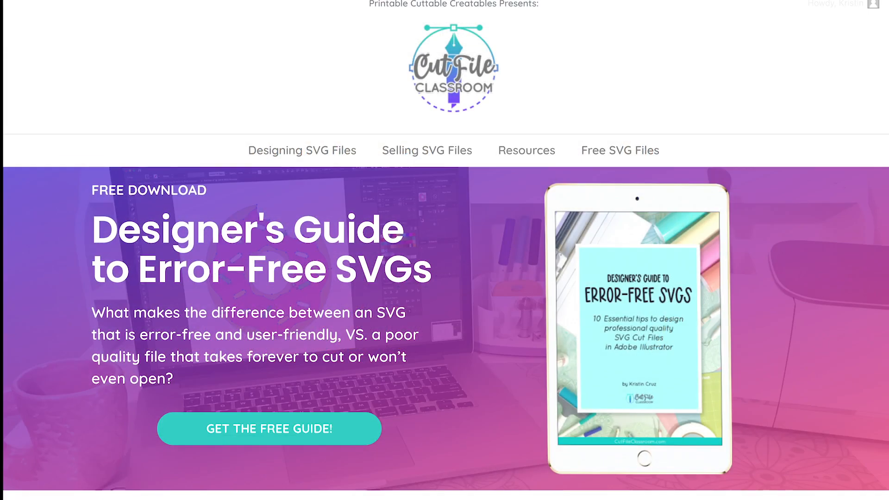
scroll(444, 250, "down", 6)
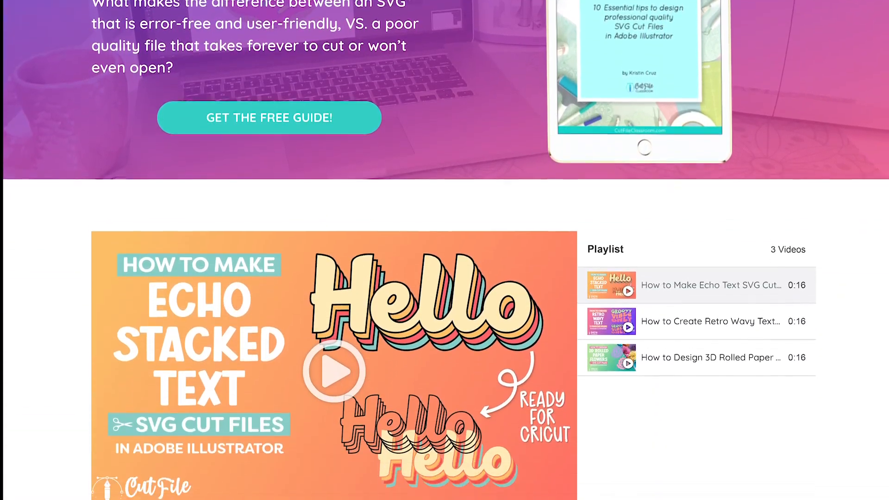
scroll(445, 250, "down", 5)
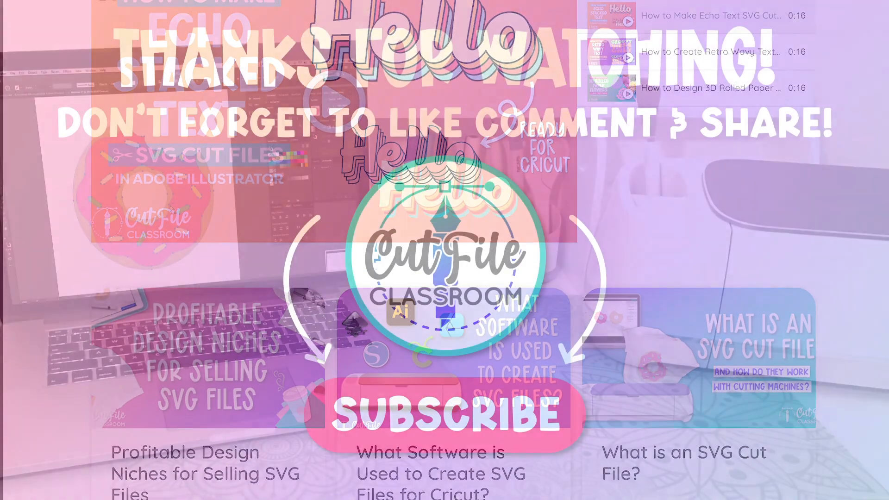